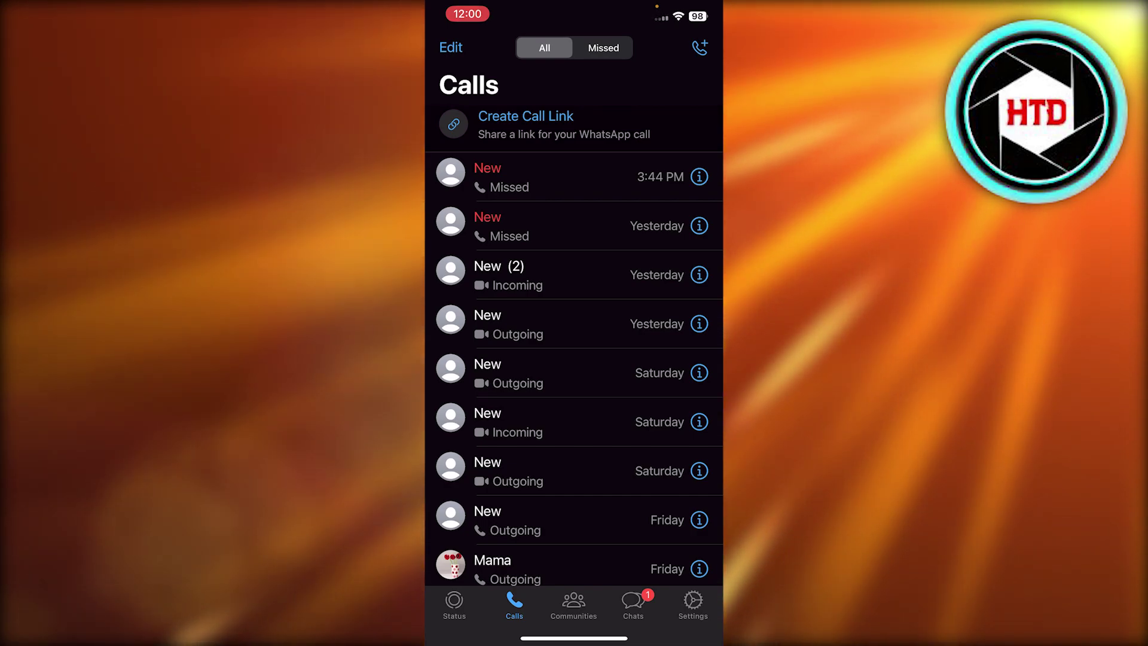
# Step: Generate a new video call link from Create Call Link
pyautogui.click(525, 121)
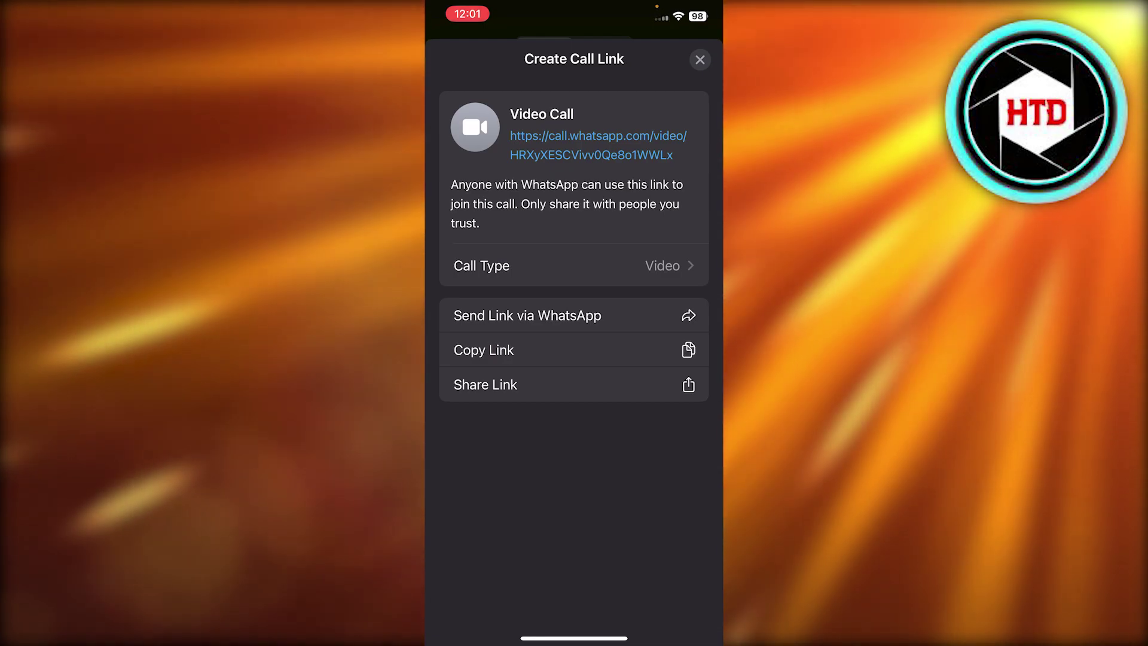
# Step: Dismiss the video call link sheet and start another call link
pyautogui.click(700, 60)
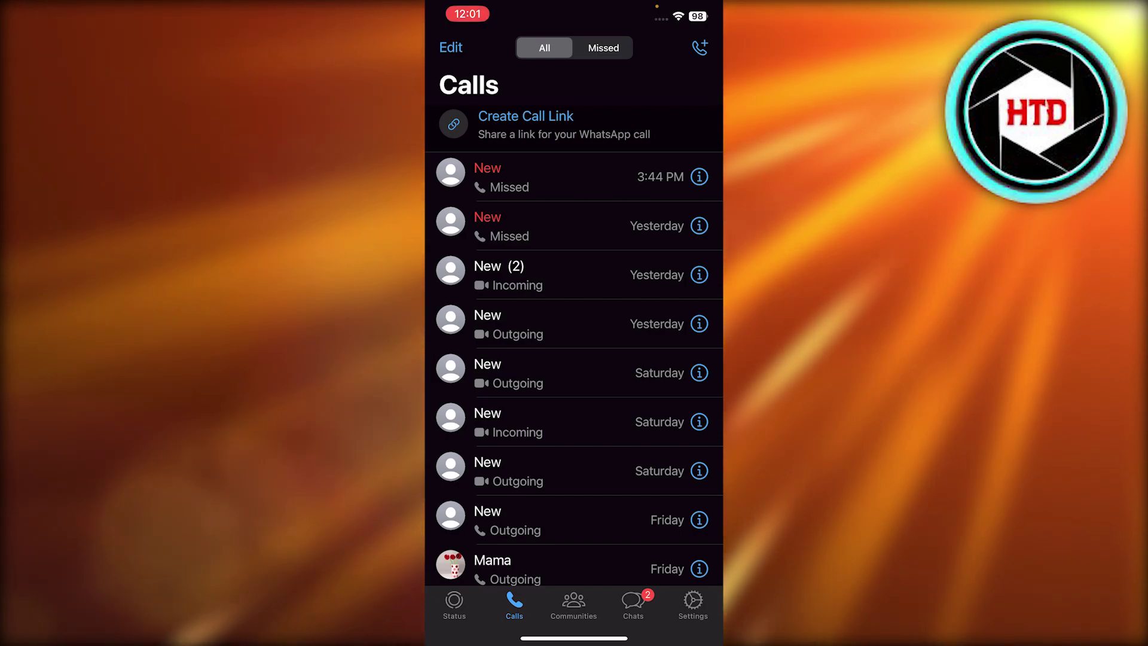
pyautogui.click(526, 122)
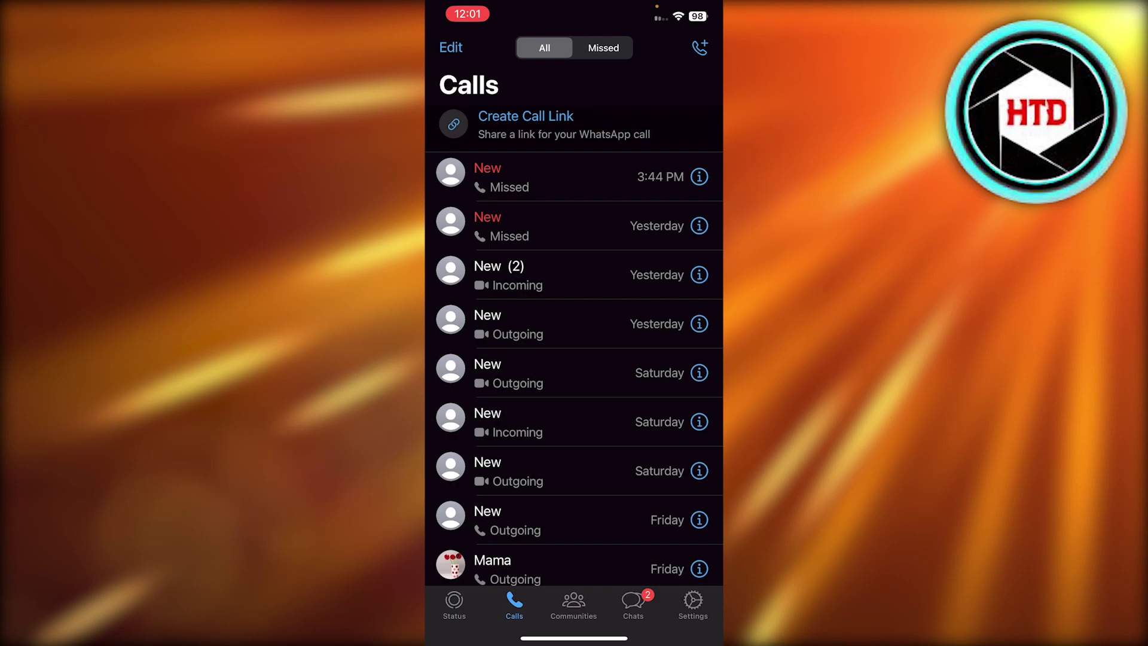
# Step: Open Create Call Link again and close the sheet without keeping a link
pyautogui.click(525, 116)
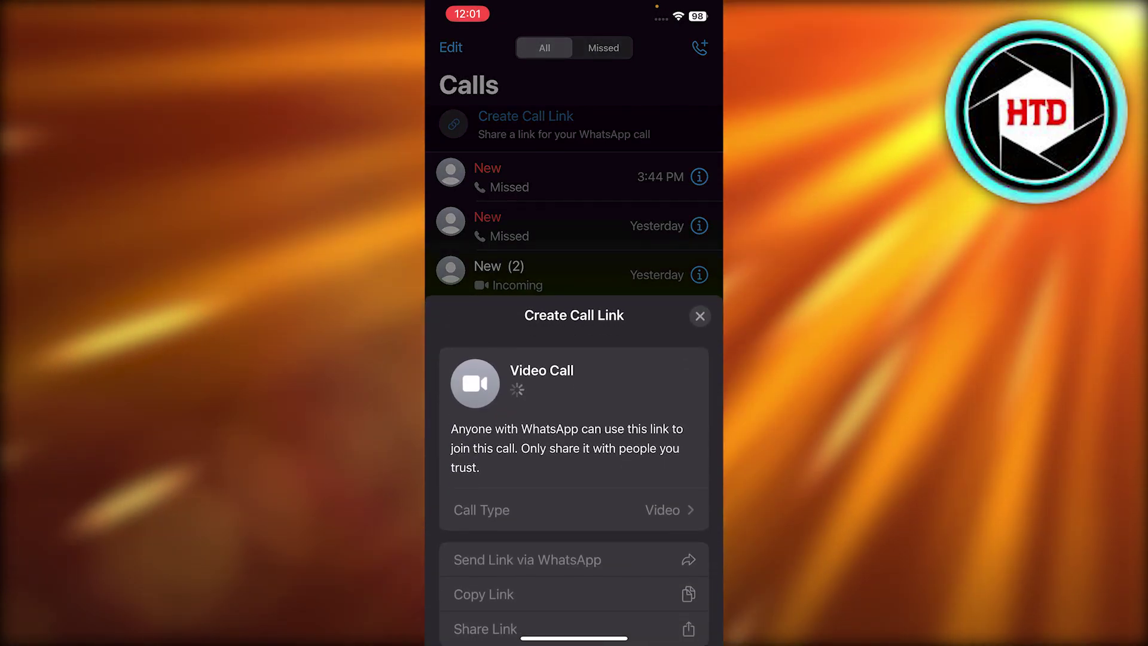
pyautogui.click(701, 314)
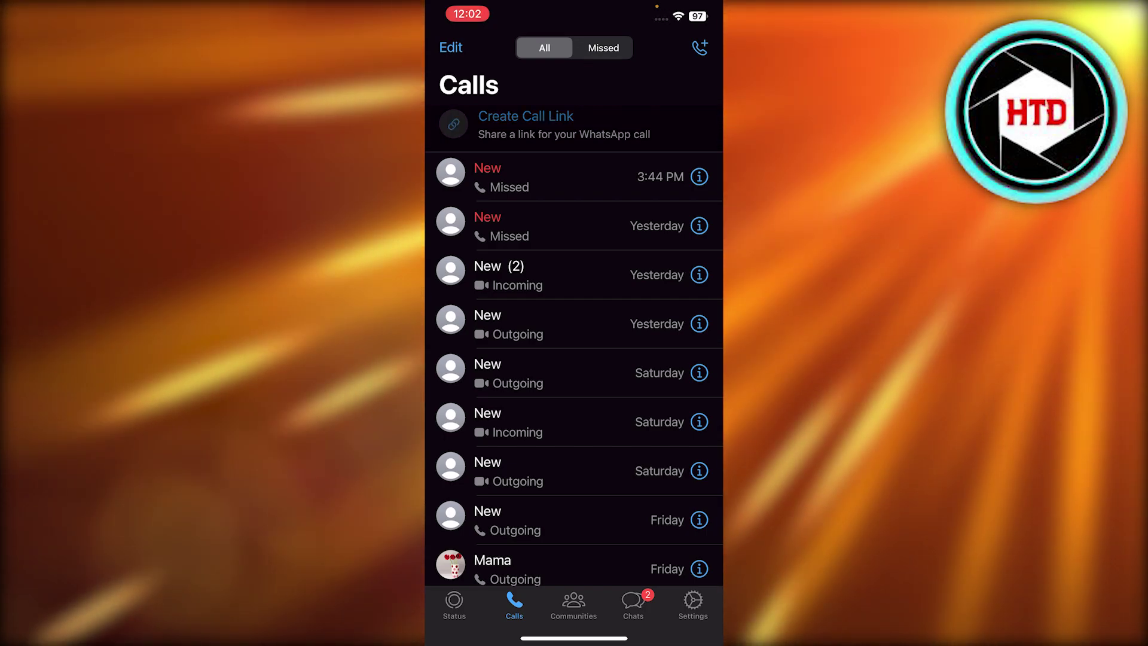
# Step: Create a replacement video call link, then close its sheet
pyautogui.click(525, 123)
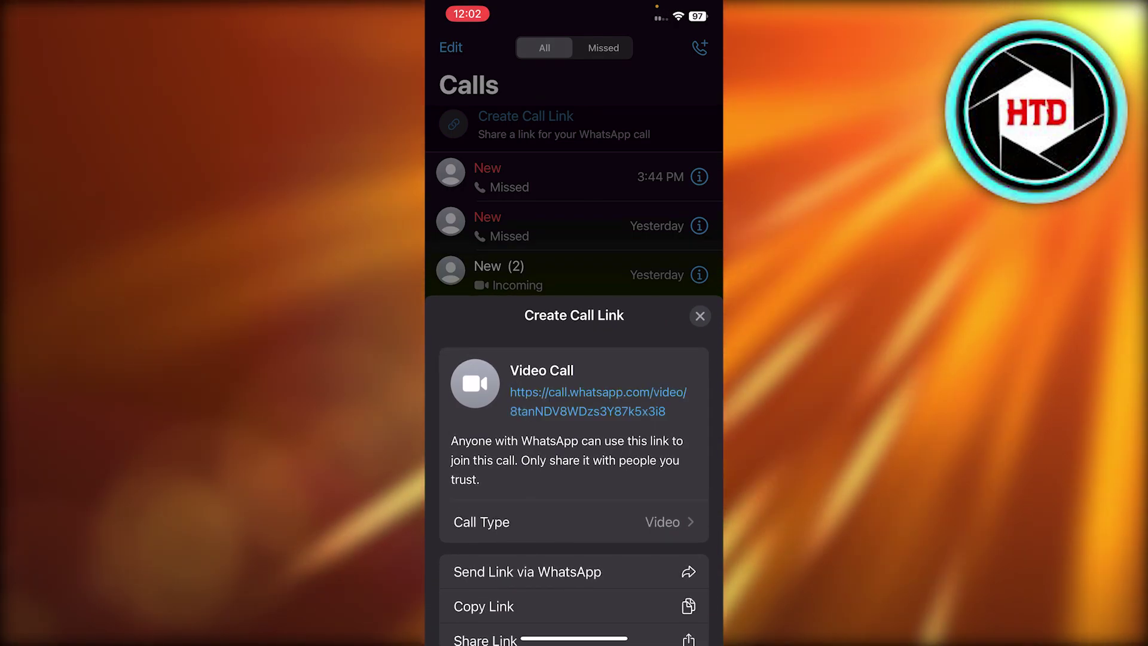
pyautogui.click(700, 315)
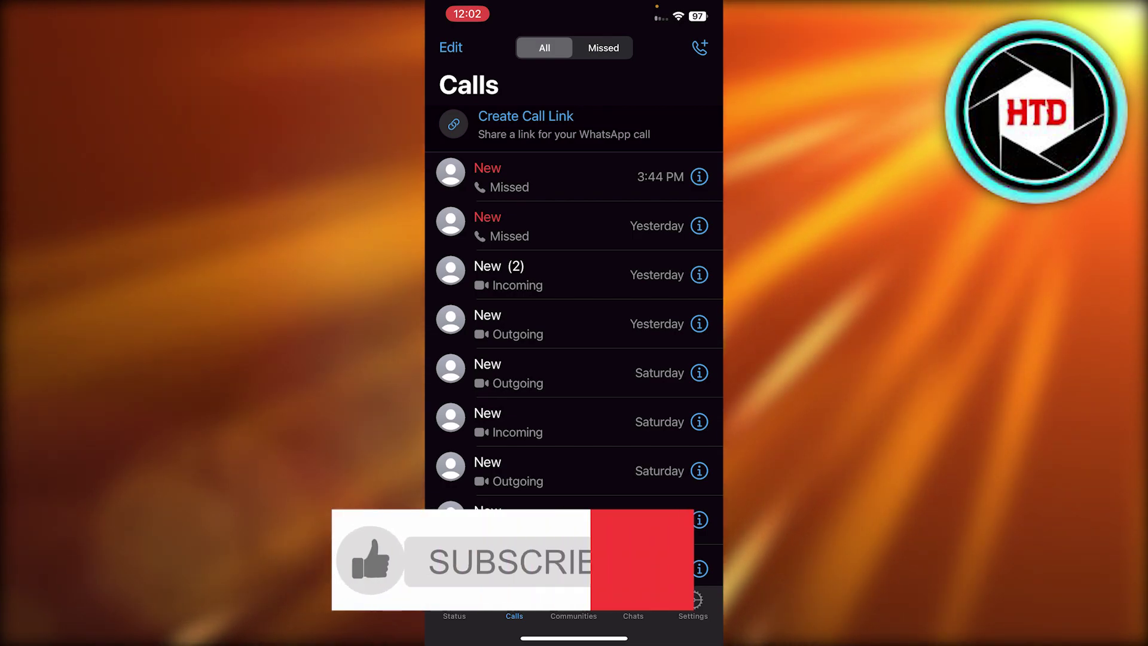